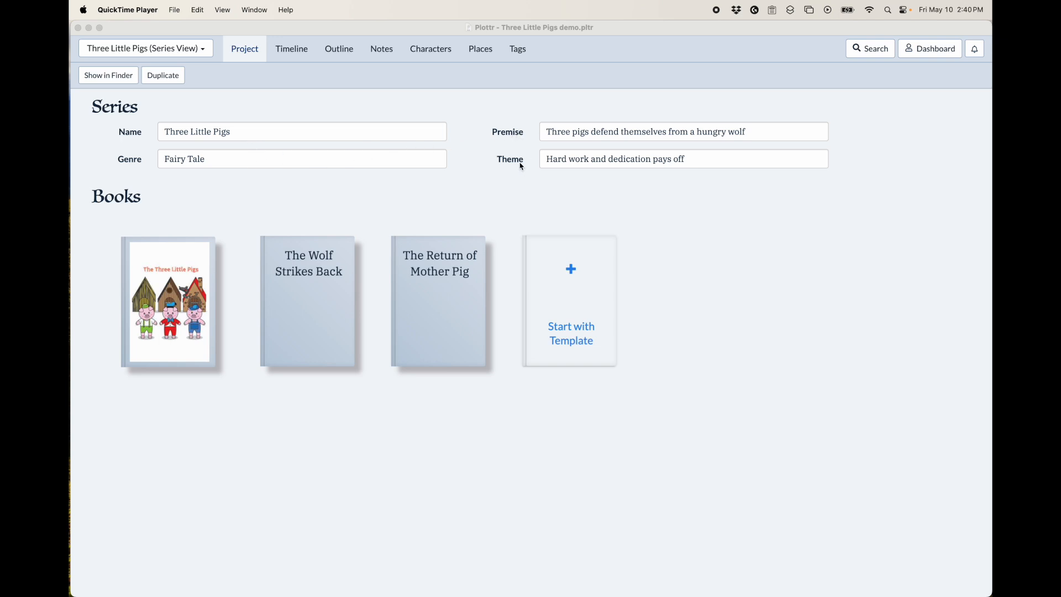
# - Give The Wolf Strikes Back the tiger photo from the image gallery as its cover, and remove that cover image again
pyautogui.click(248, 485)
pyautogui.moveTo(175, 306)
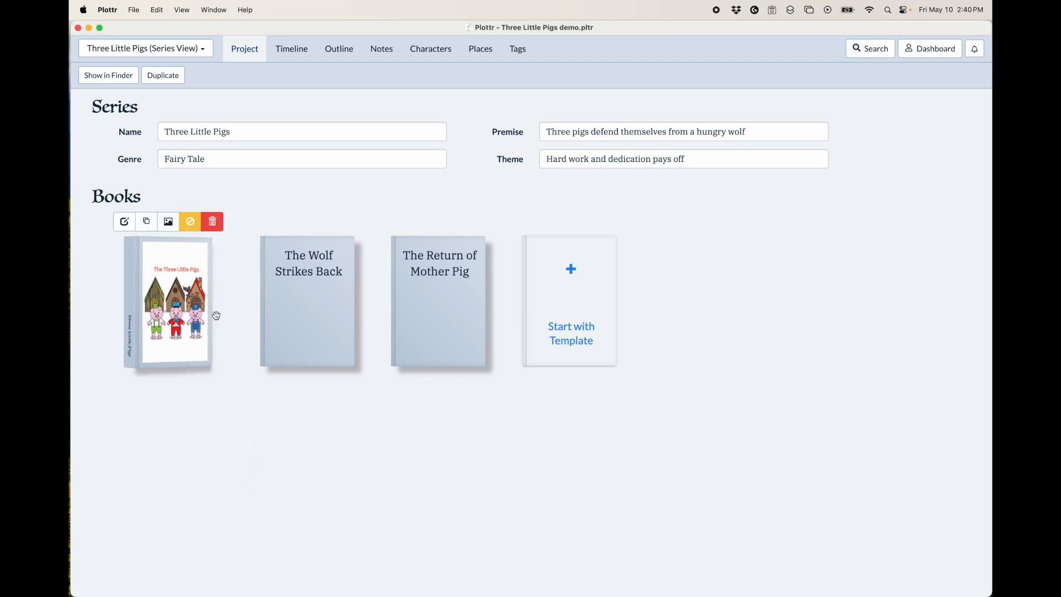
pyautogui.moveTo(315, 330)
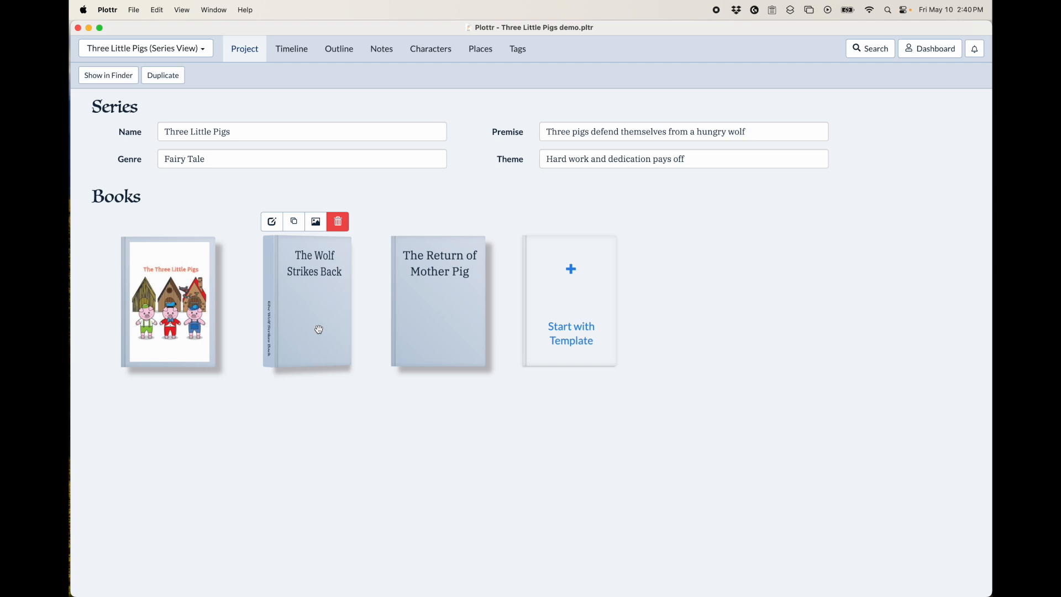
pyautogui.moveTo(408, 319)
pyautogui.click(319, 222)
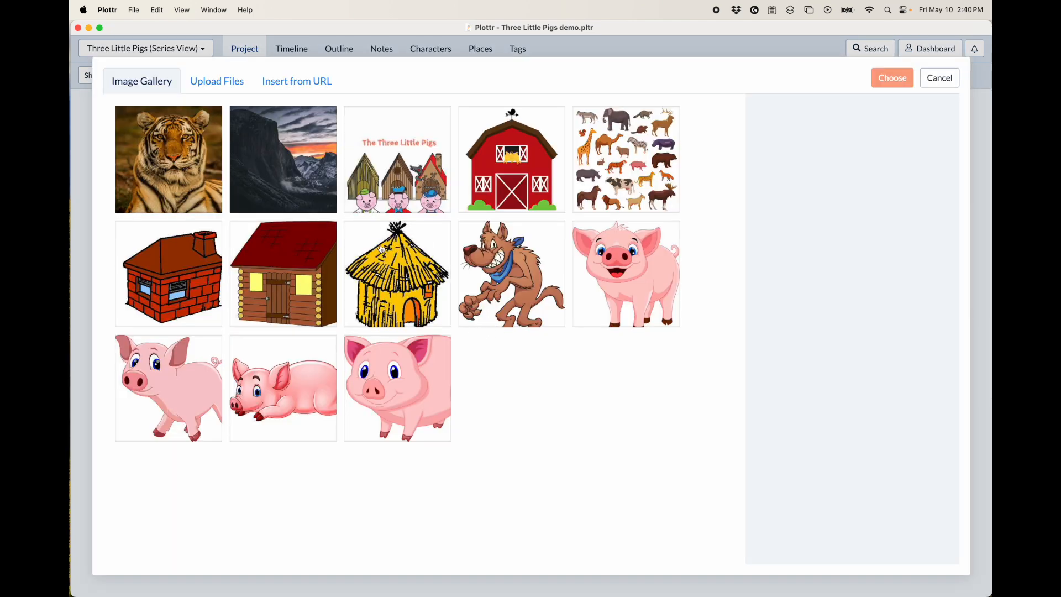
pyautogui.click(200, 187)
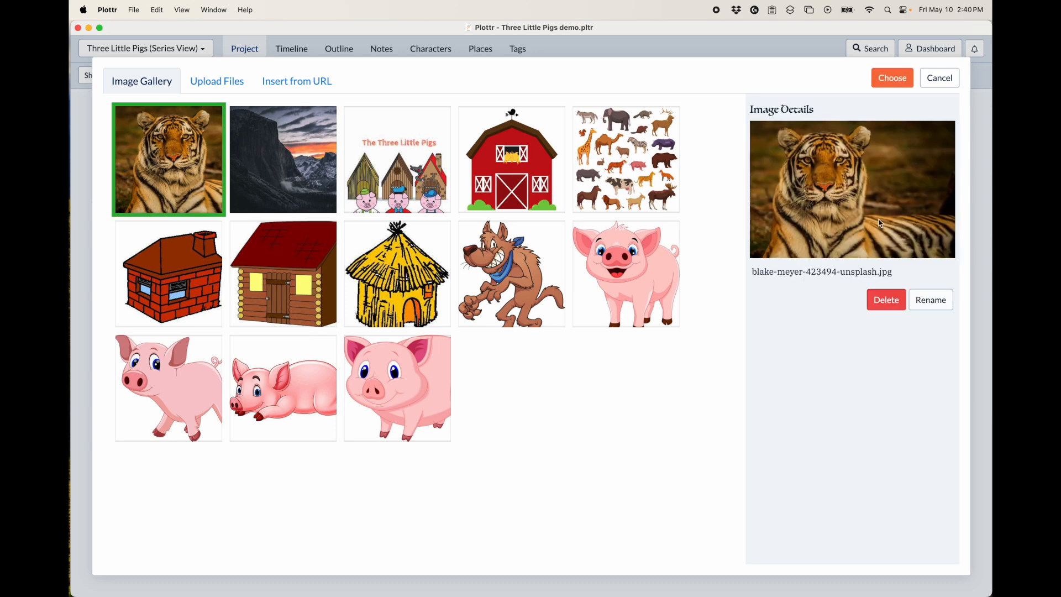
pyautogui.click(894, 80)
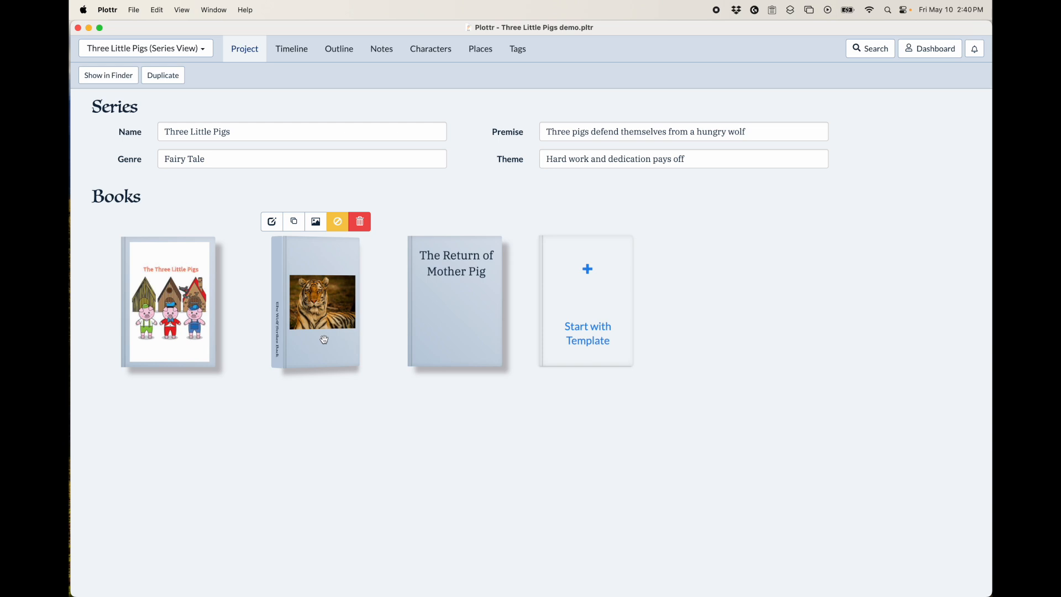
pyautogui.click(338, 222)
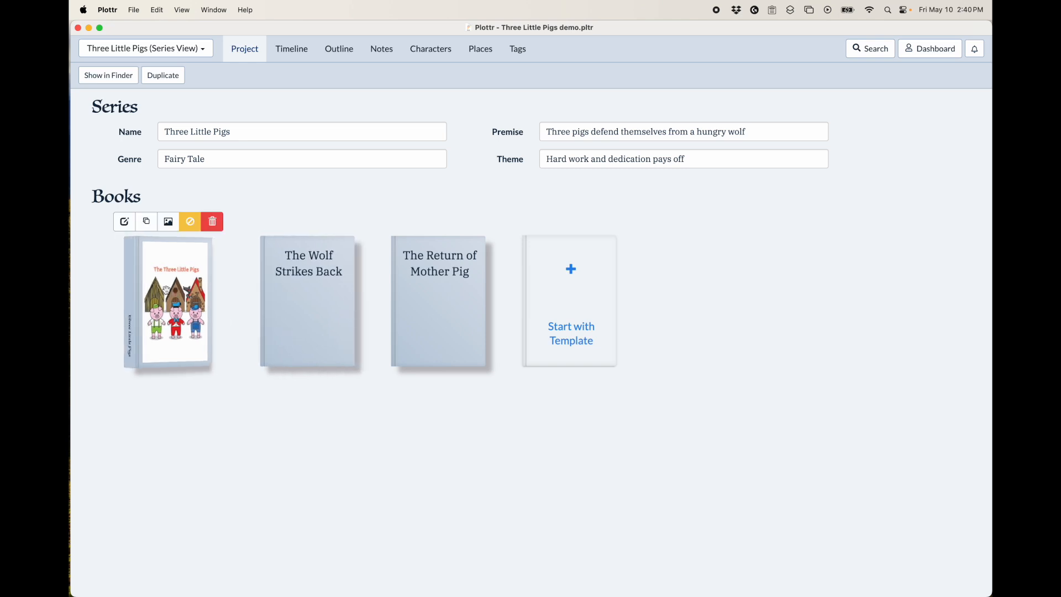
# - Review the title, premise, genre and theme of the Three Little Pigs book and save its details
pyautogui.click(125, 222)
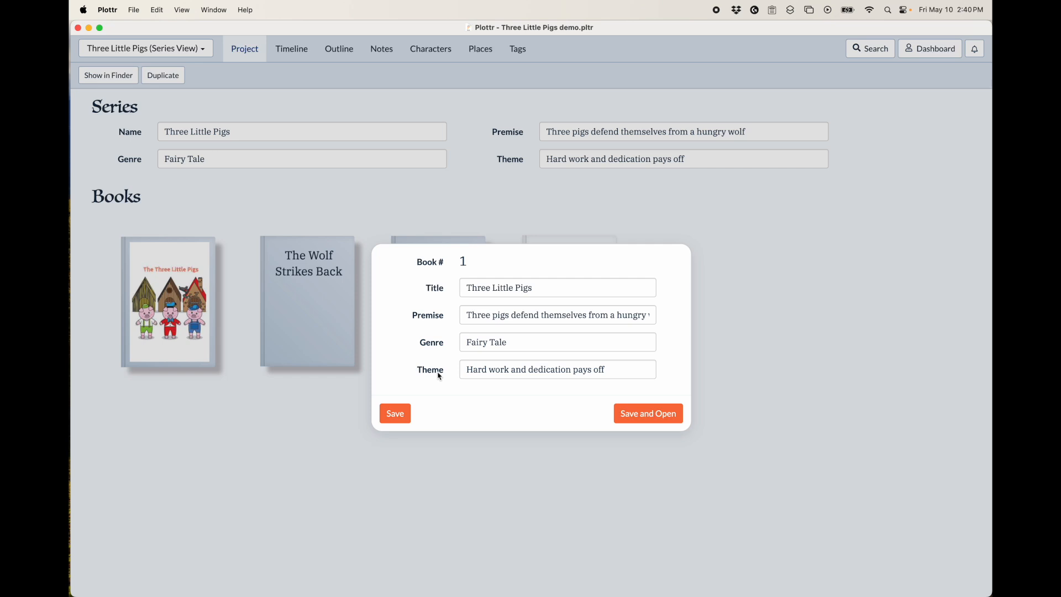
pyautogui.click(396, 414)
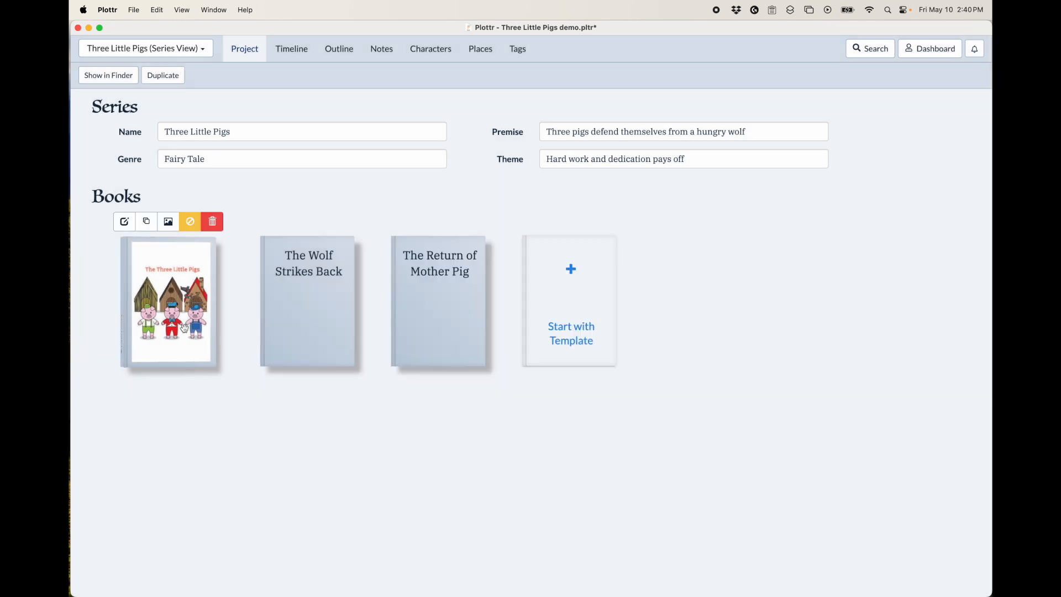
# - Duplicate the Three Little Pigs book and open the copy's timeline
pyautogui.click(146, 223)
pyautogui.moveTo(318, 305)
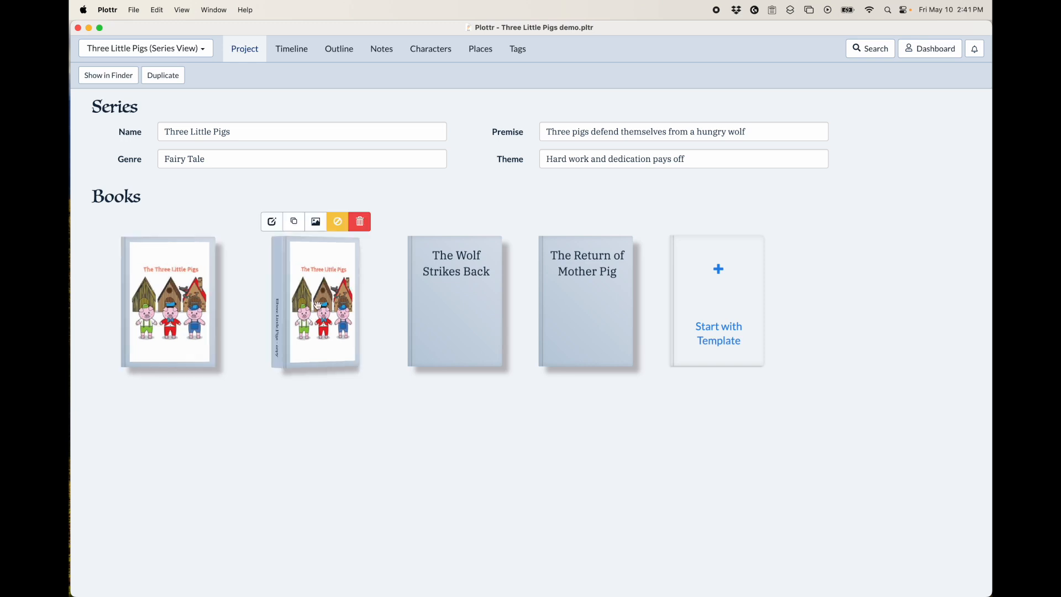
pyautogui.click(317, 306)
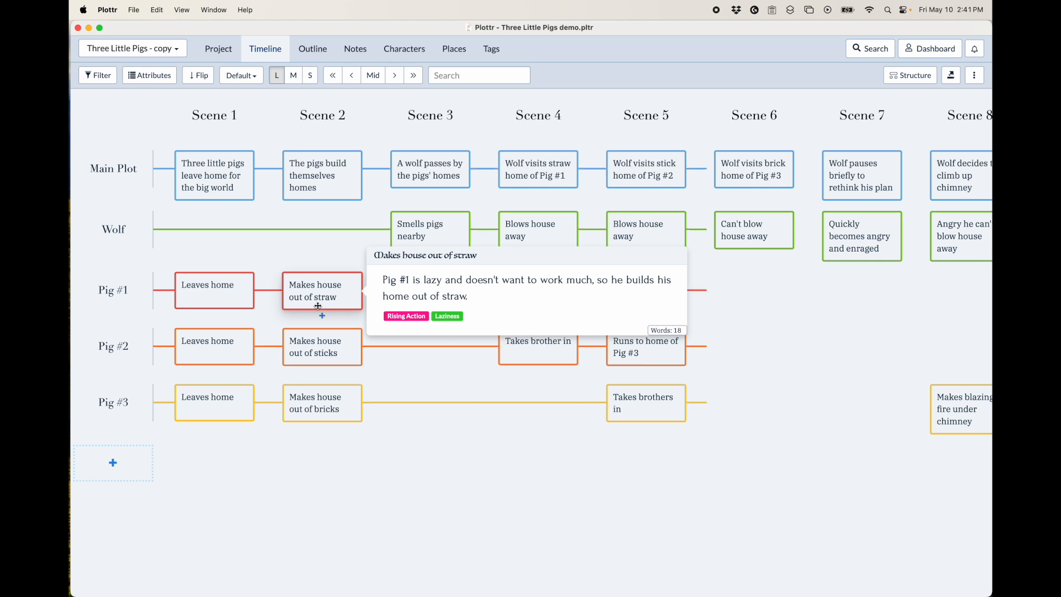
# - Move the "Makes house out of straw" card to Pig #2 in Scene 3 and "Makes house out of bricks" to Wolf in Scene 2
pyautogui.moveTo(318, 305); pyautogui.dragTo(431, 346)
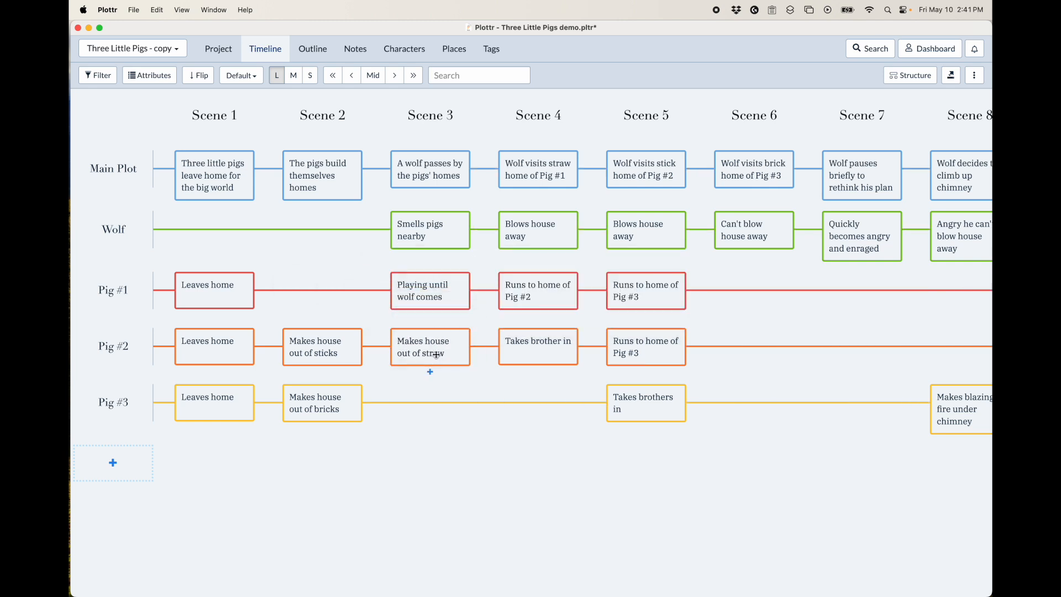
pyautogui.moveTo(342, 398); pyautogui.dragTo(342, 234)
# - Reorder the copy's plotlines so that Pig #1 comes first, followed by Wolf and Main Plot
pyautogui.moveTo(113, 230); pyautogui.dragTo(113, 178)
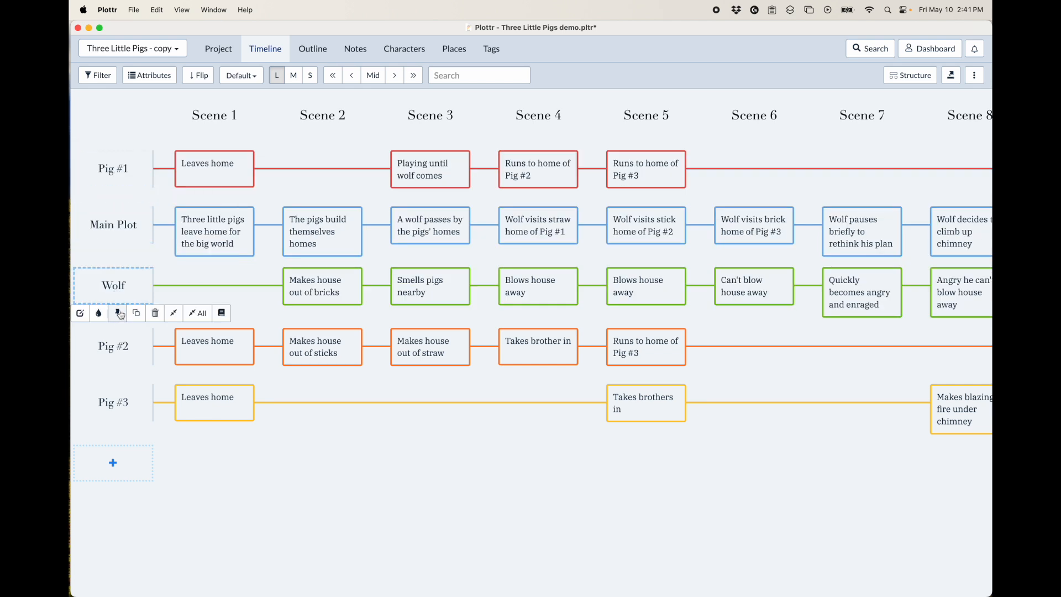
pyautogui.moveTo(125, 287); pyautogui.dragTo(127, 216)
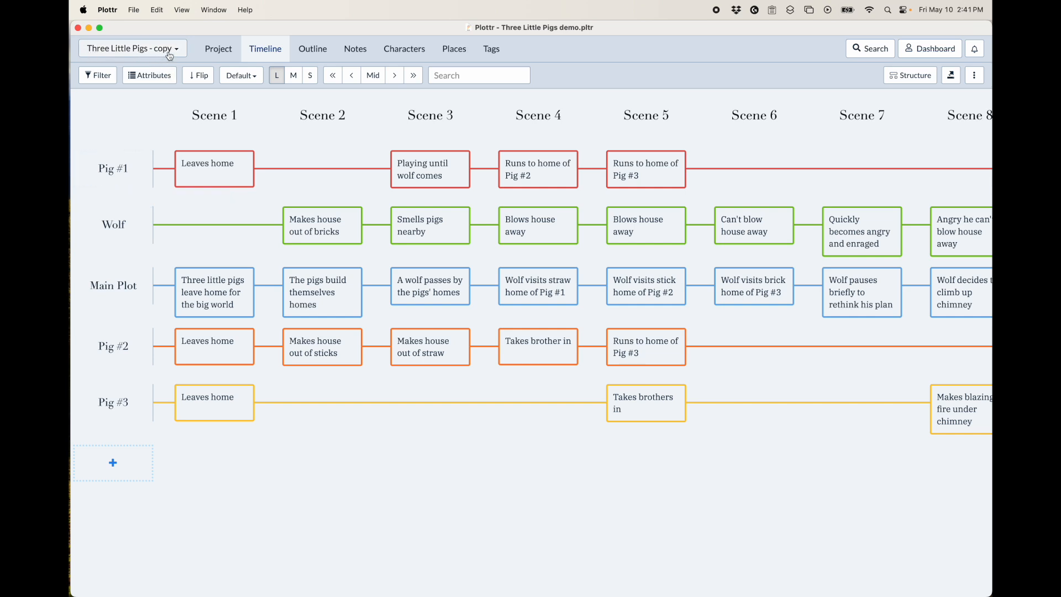
# - Switch to the original Three Little Pigs timeline to compare it, and return to the copy's timeline
pyautogui.click(170, 55)
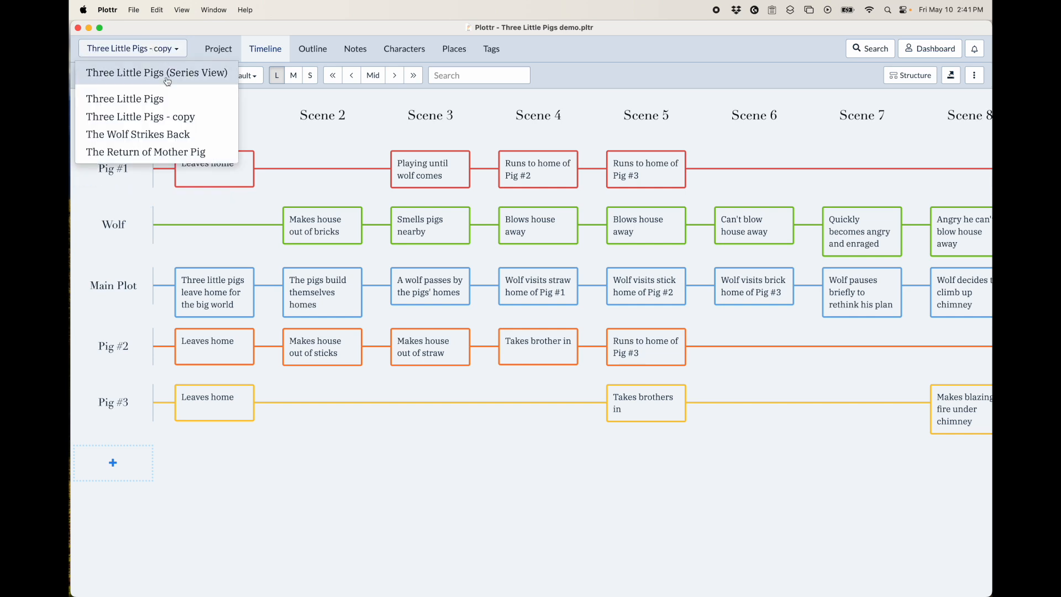
pyautogui.click(161, 100)
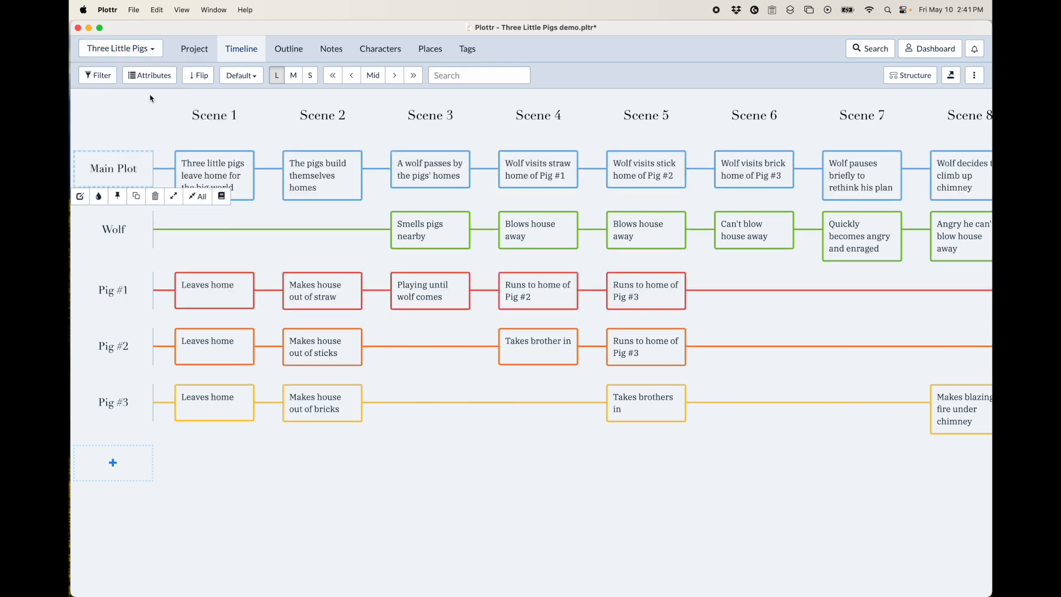
pyautogui.click(148, 49)
pyautogui.click(154, 120)
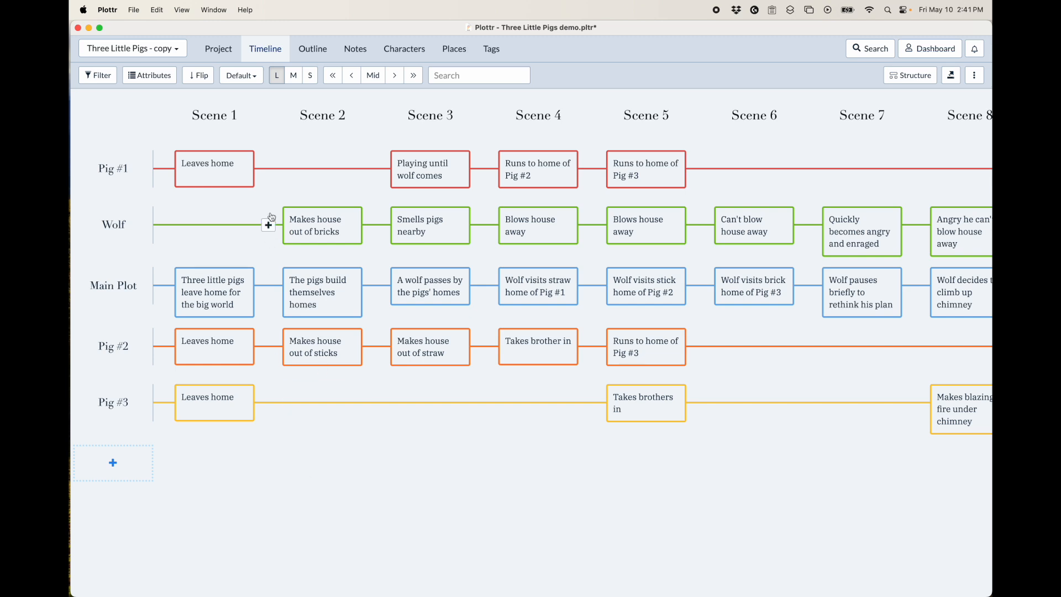
# - Delete the Three Little Pigs - copy book from the series
pyautogui.click(221, 56)
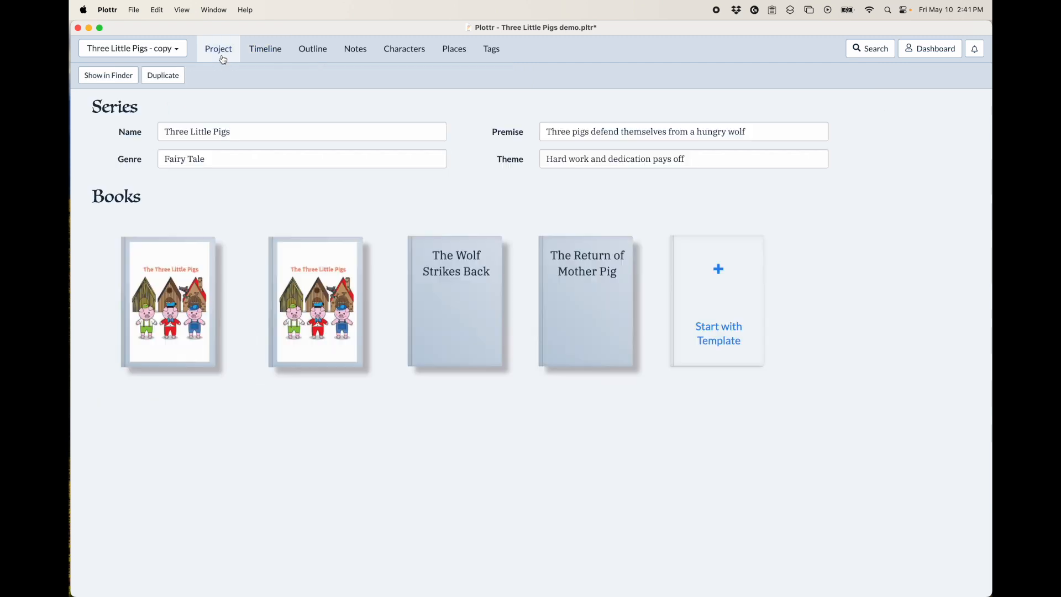
pyautogui.moveTo(301, 282)
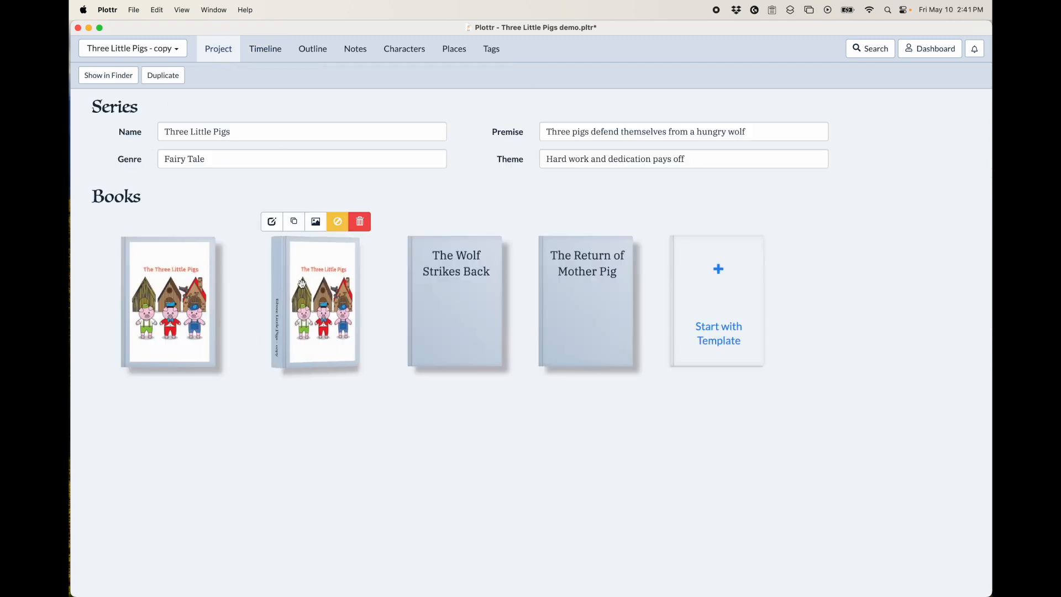
pyautogui.click(362, 221)
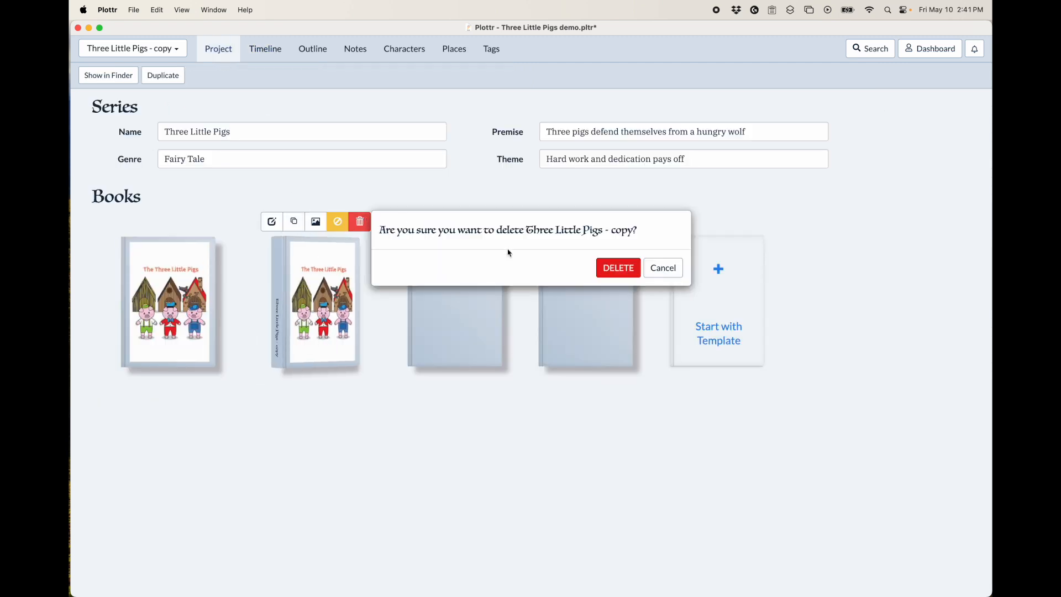
pyautogui.click(628, 268)
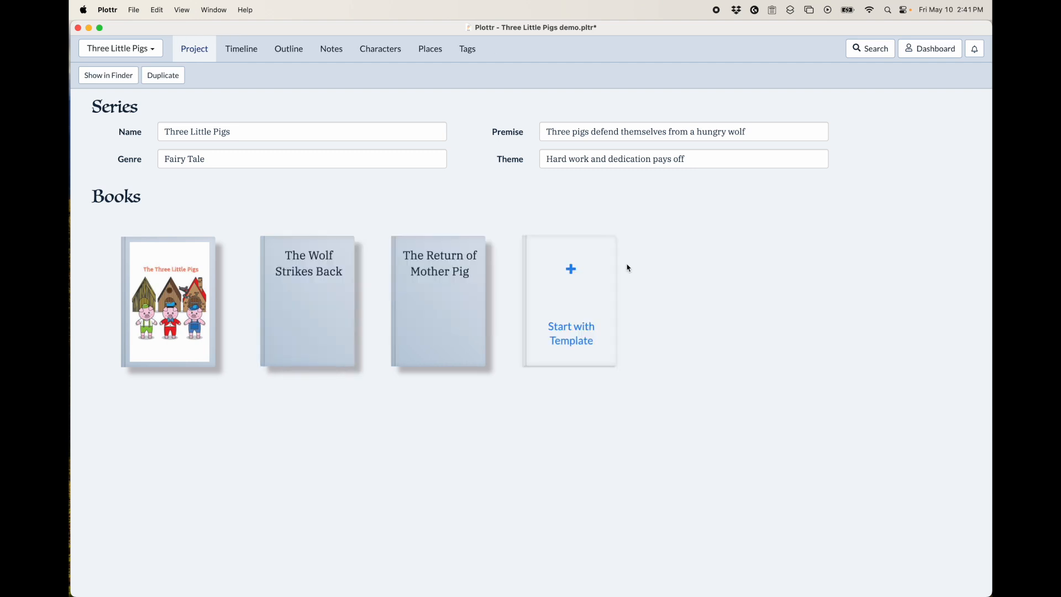
# - Add a new blank book titled "Book 4" to the series, then save and open it
pyautogui.click(579, 282)
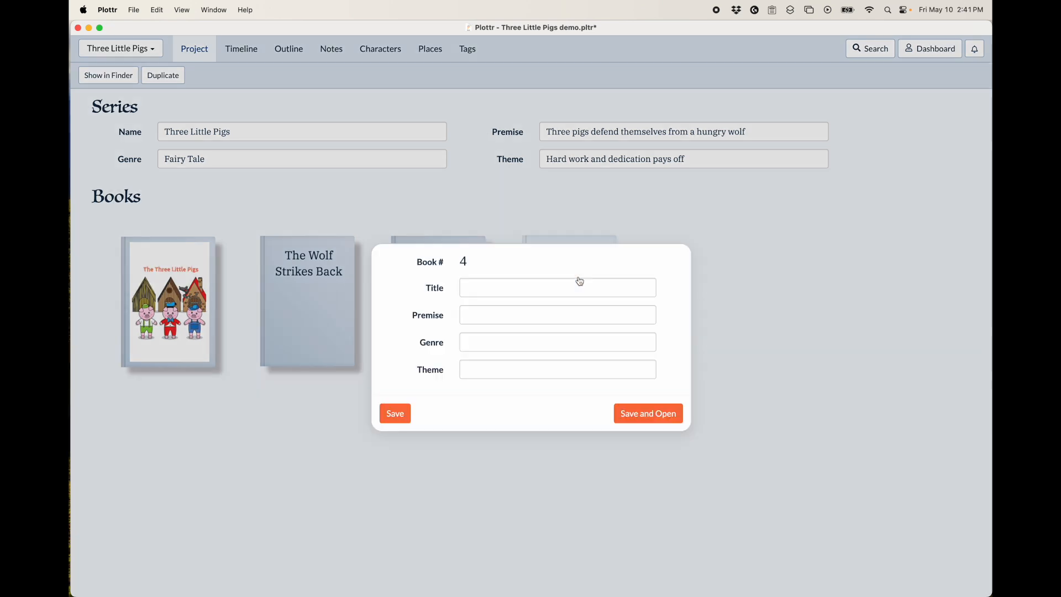
pyautogui.click(555, 287)
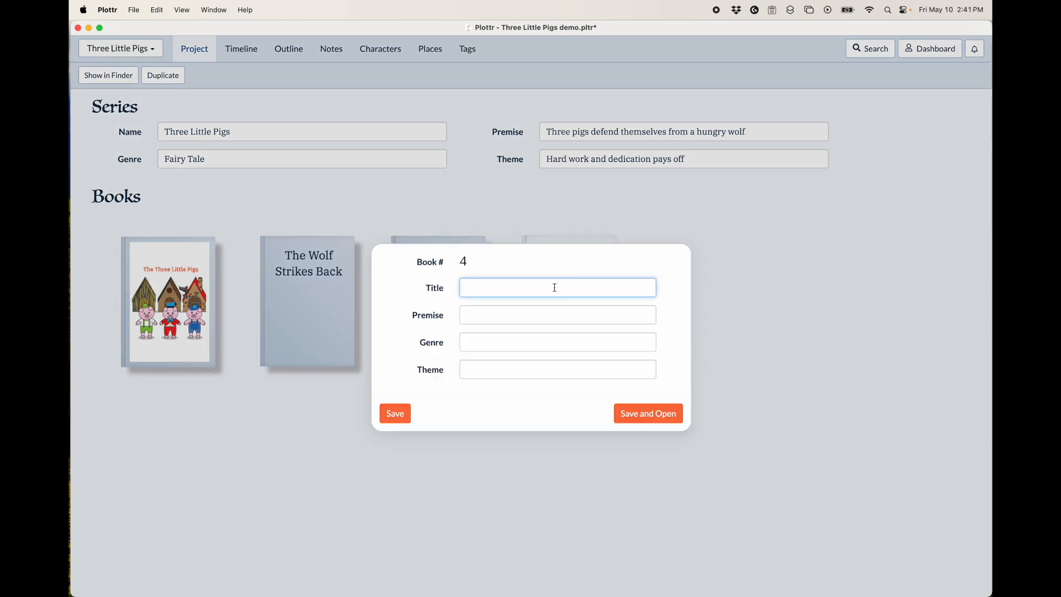
pyautogui.write('Book 4')
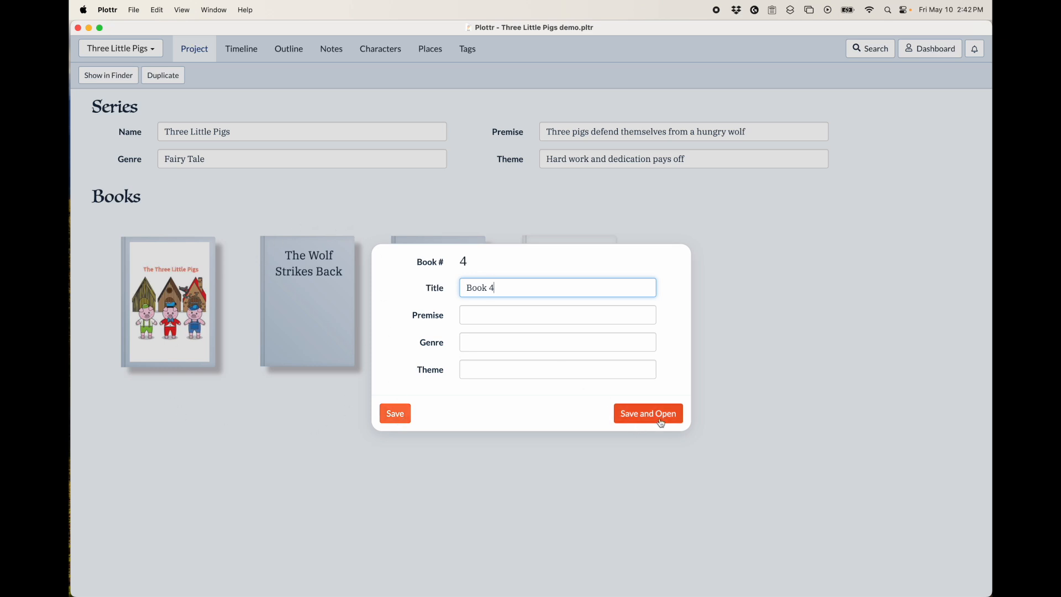
pyautogui.click(641, 420)
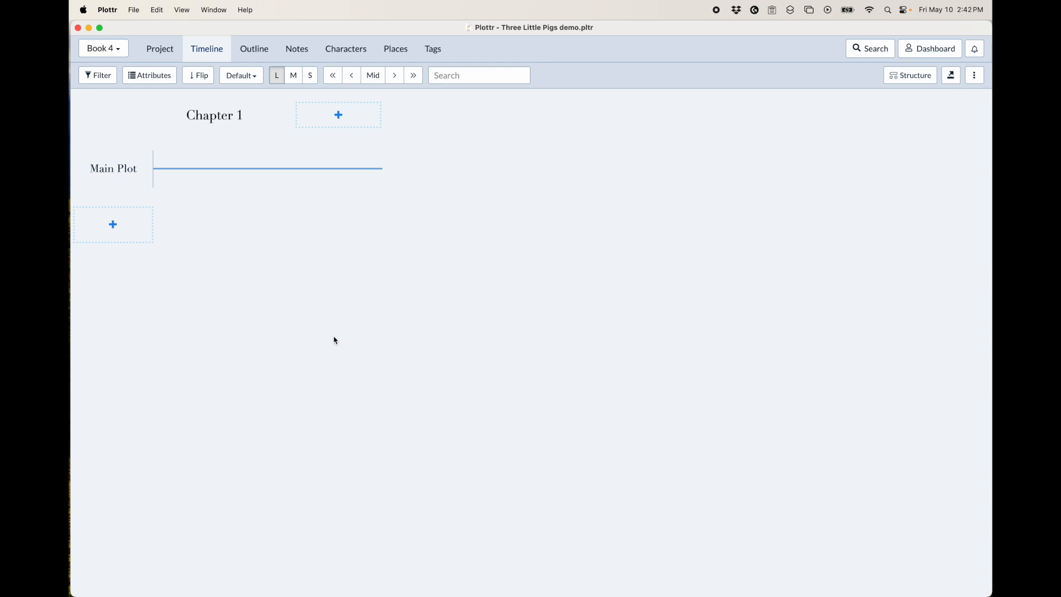
# - Return to the project's books and move Book 4 to second place, directly after Three Little Pigs
pyautogui.click(123, 51)
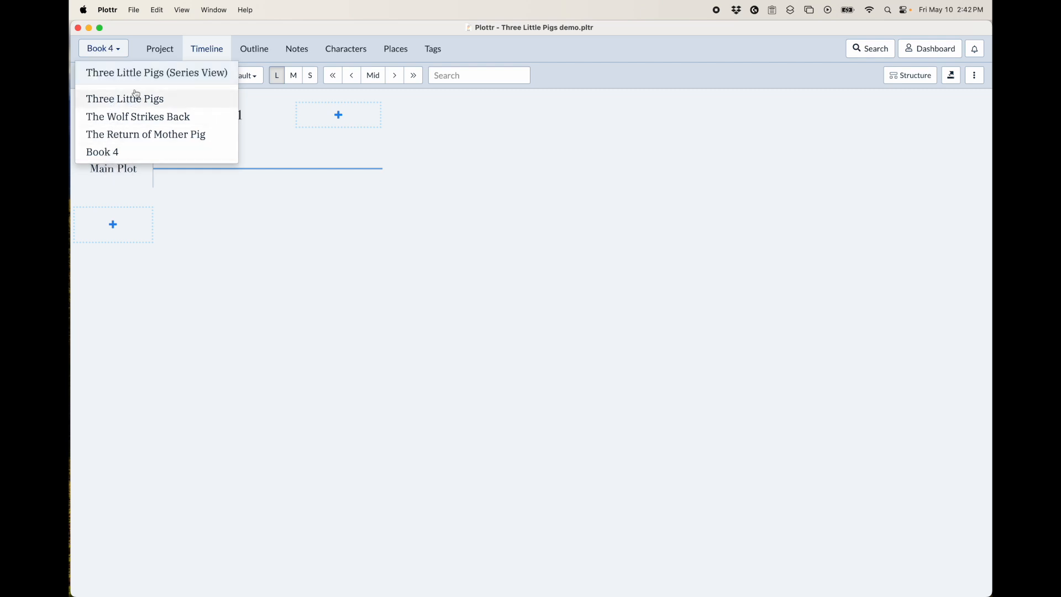
pyautogui.click(165, 51)
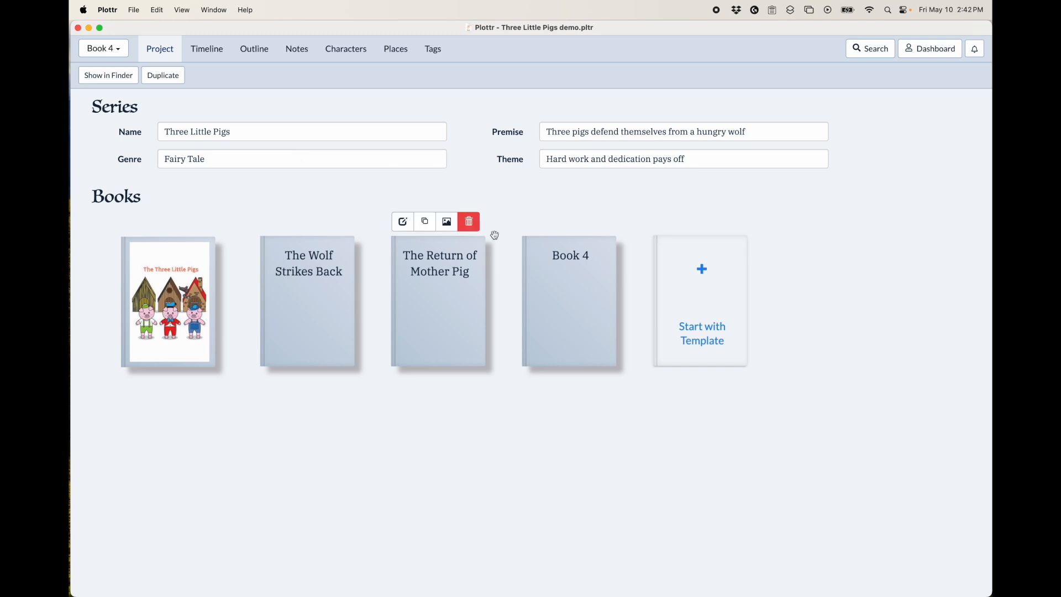
pyautogui.moveTo(569, 300)
pyautogui.moveTo(552, 301); pyautogui.dragTo(303, 301)
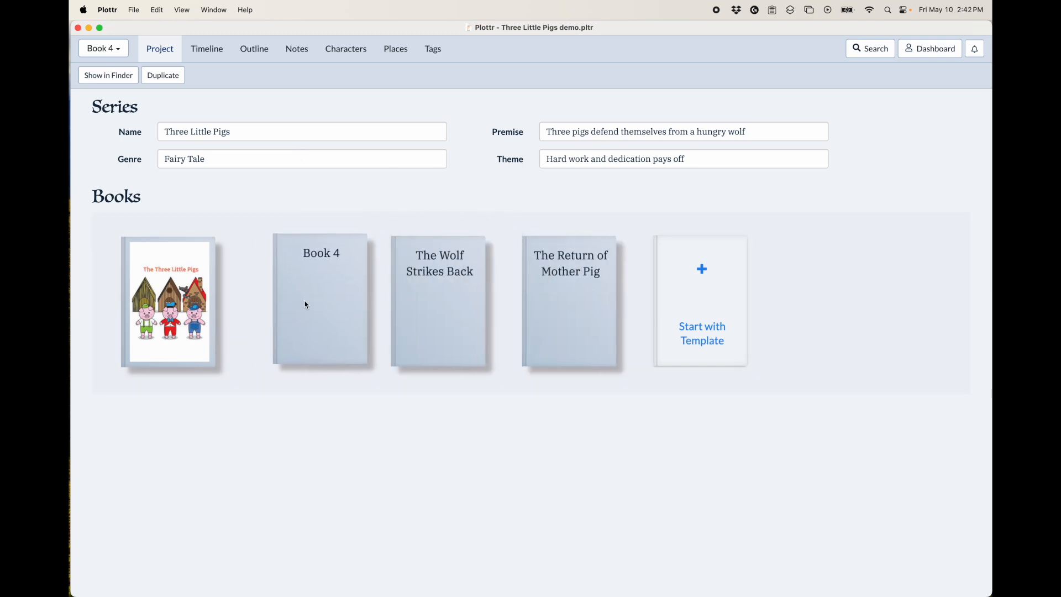
# - Check the book order in the list of books, and move Book 4 back behind The Return of Mother Pig
pyautogui.click(109, 48)
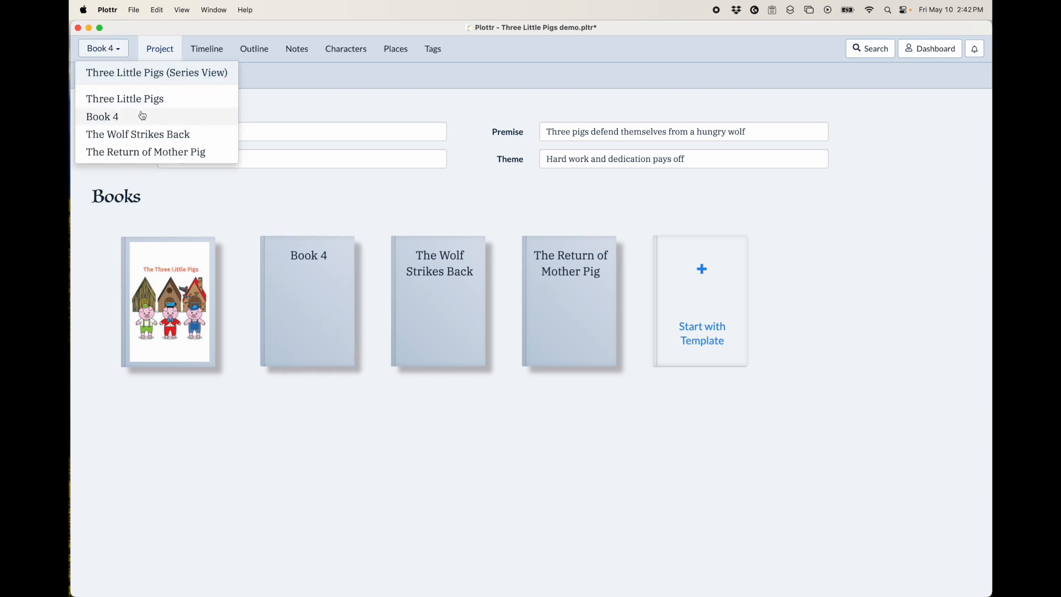
pyautogui.click(310, 465)
pyautogui.moveTo(298, 303); pyautogui.dragTo(585, 291)
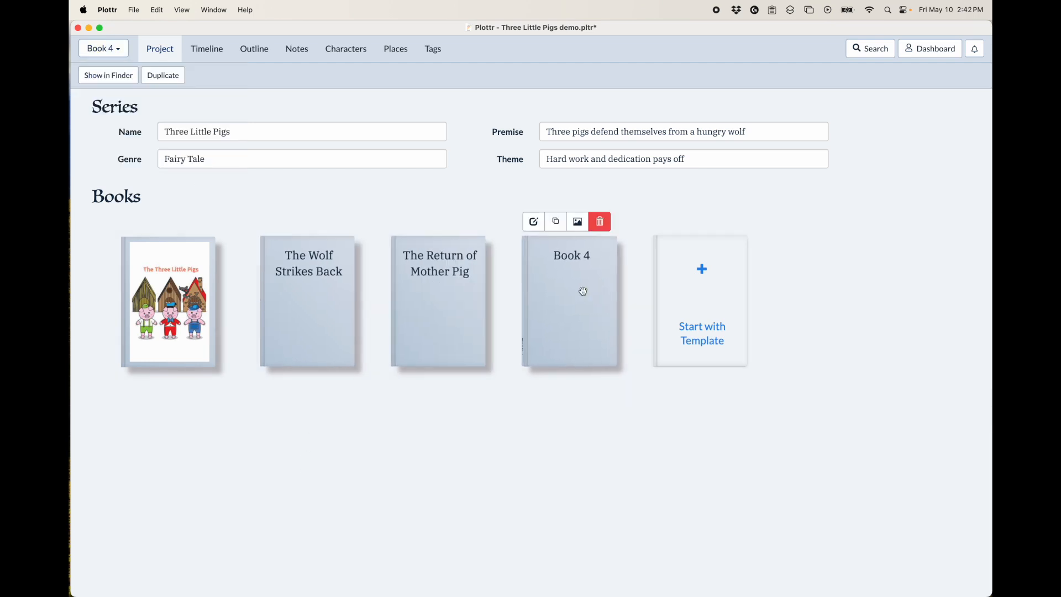
# - Create another book from the Freytag's Pyramid starter template and open its timeline
pyautogui.click(702, 347)
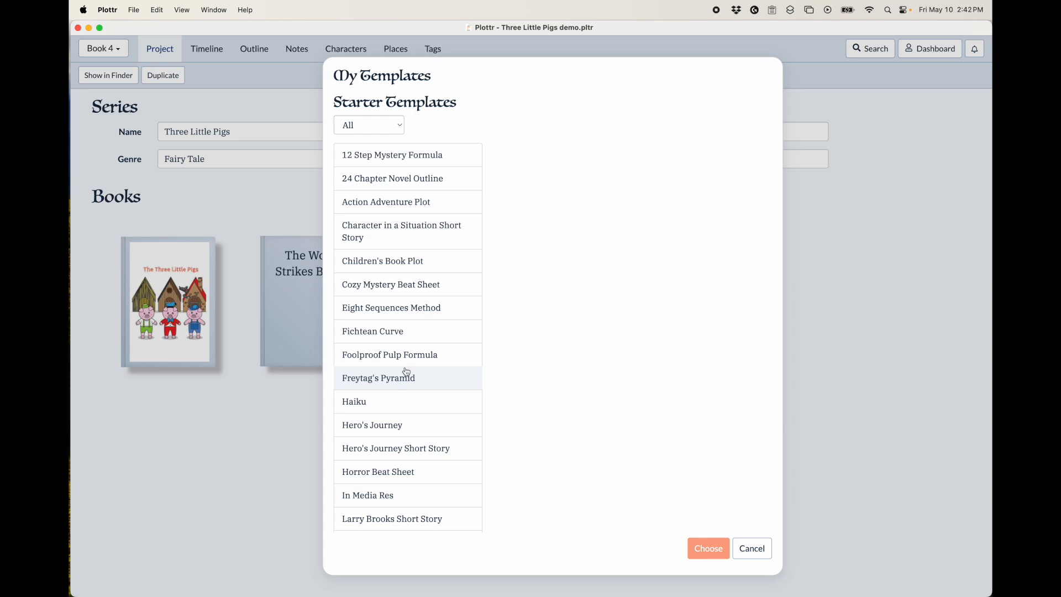
pyautogui.scroll(-3, 407, 371)
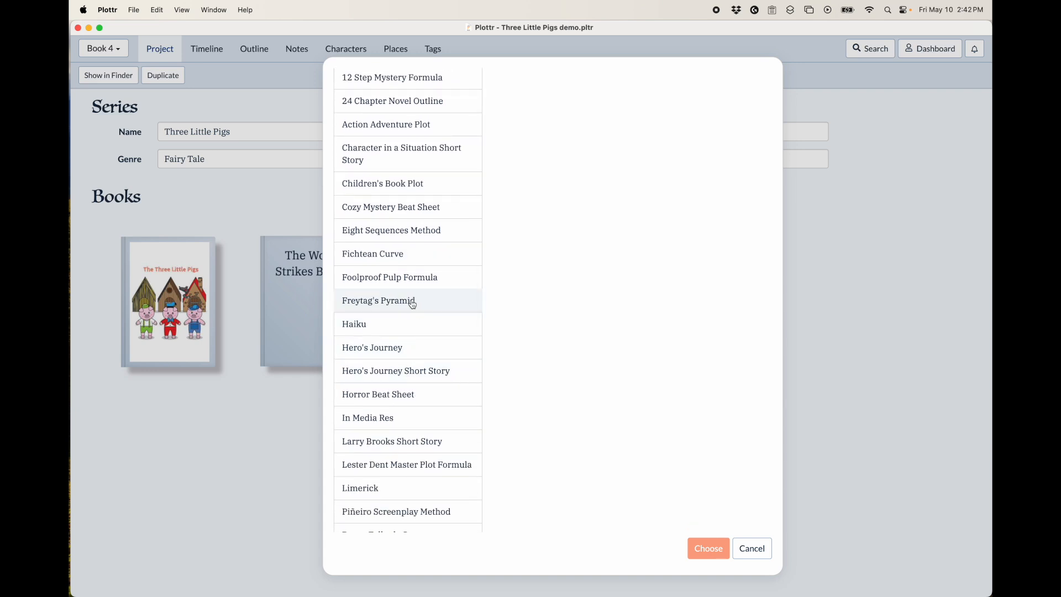
pyautogui.click(412, 304)
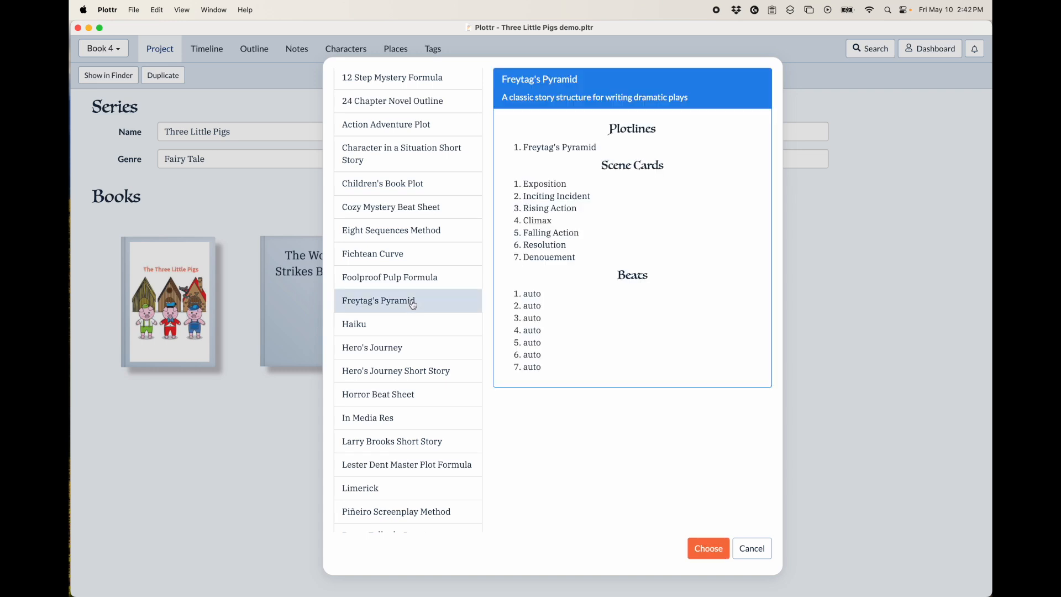
pyautogui.click(707, 548)
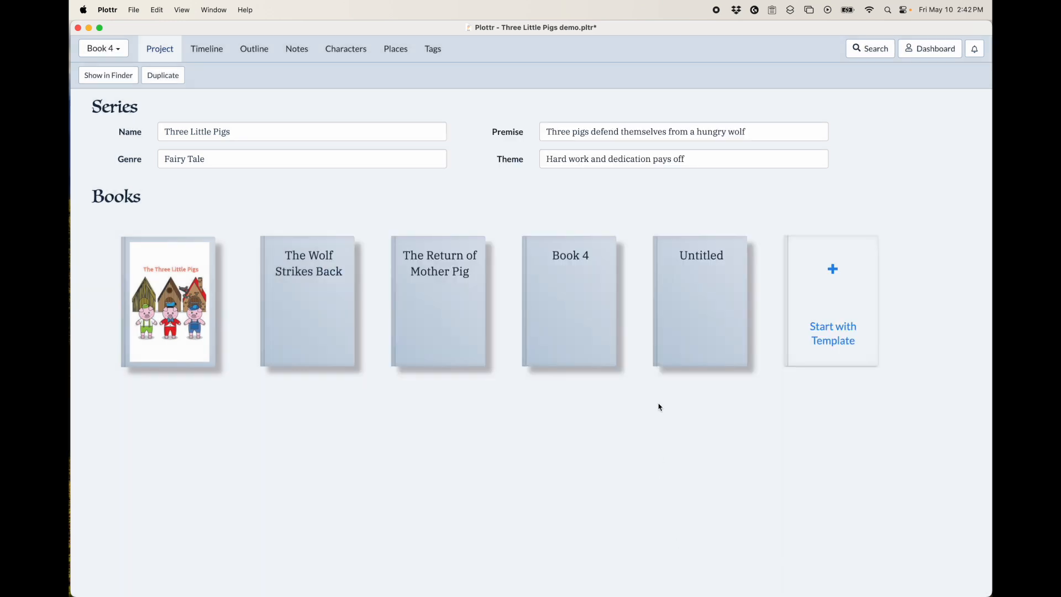
pyautogui.click(701, 291)
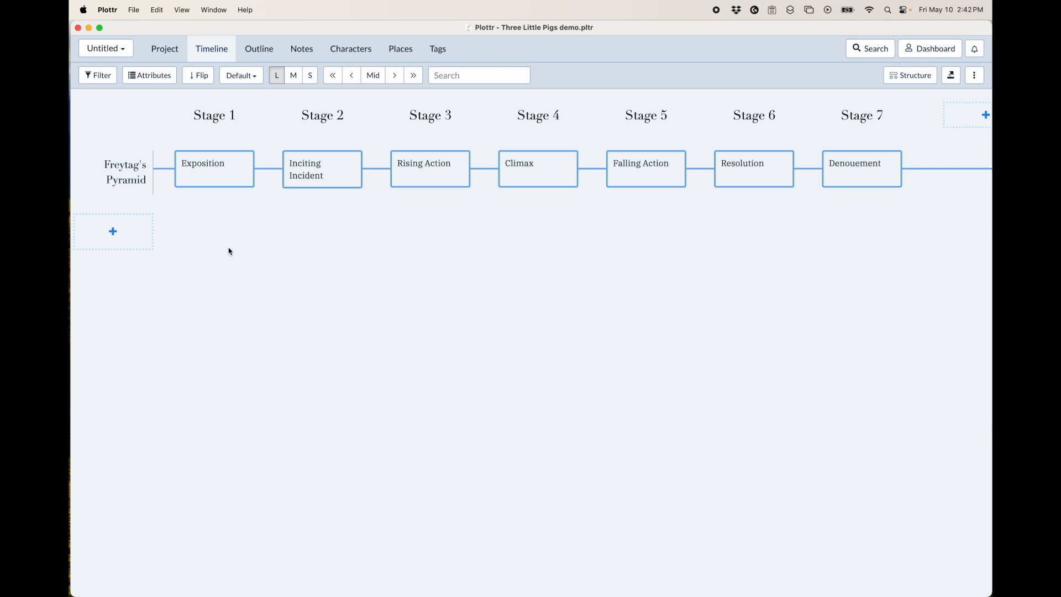
pyautogui.moveTo(94, 245)
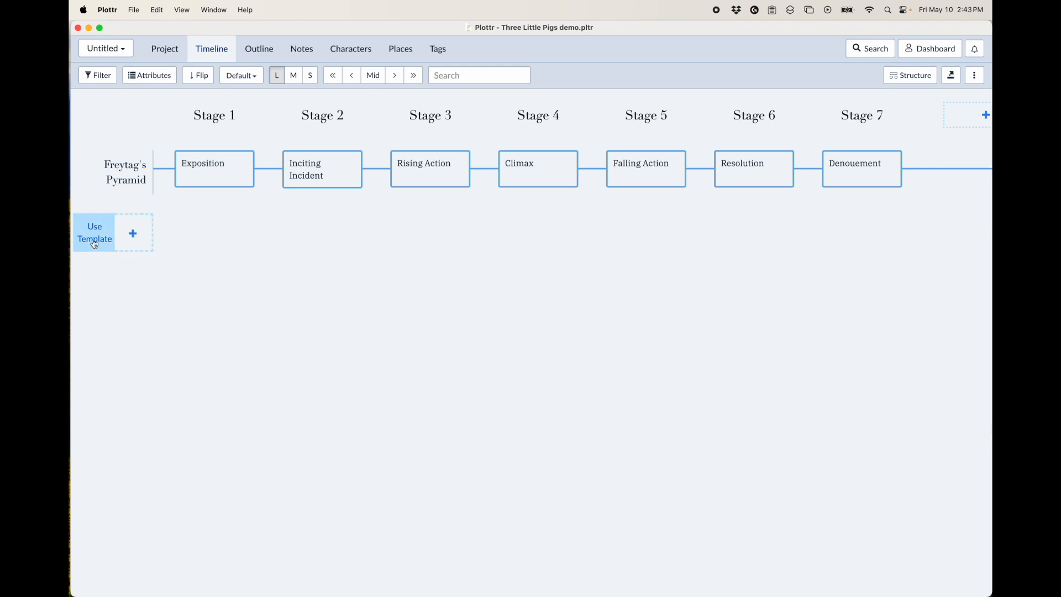
# - Look through the starter templates for adding a plotline, dismiss them without choosing one, and return to the project's books
pyautogui.click(94, 244)
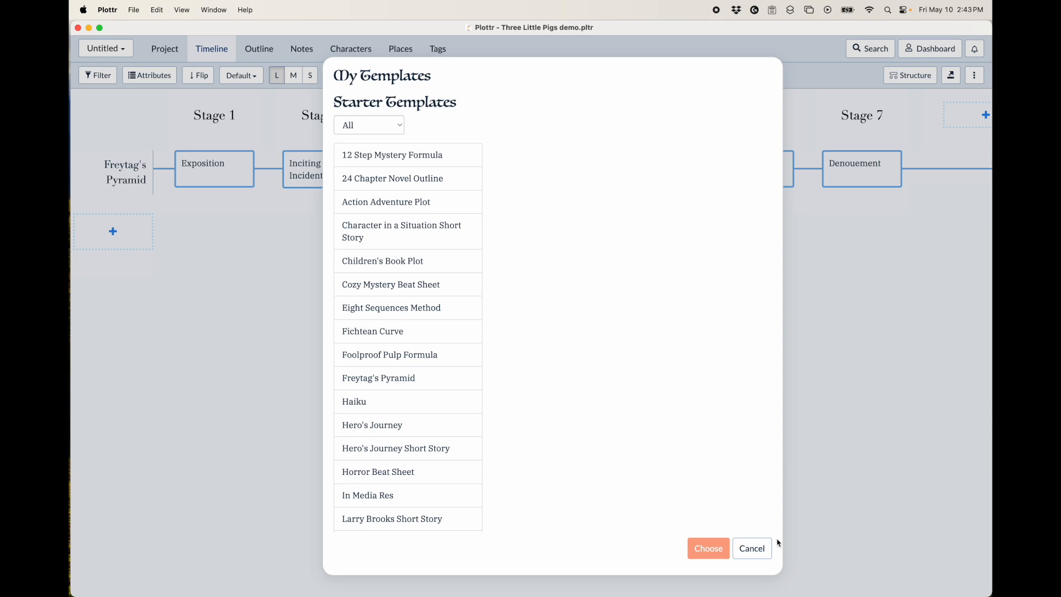
pyautogui.click(756, 548)
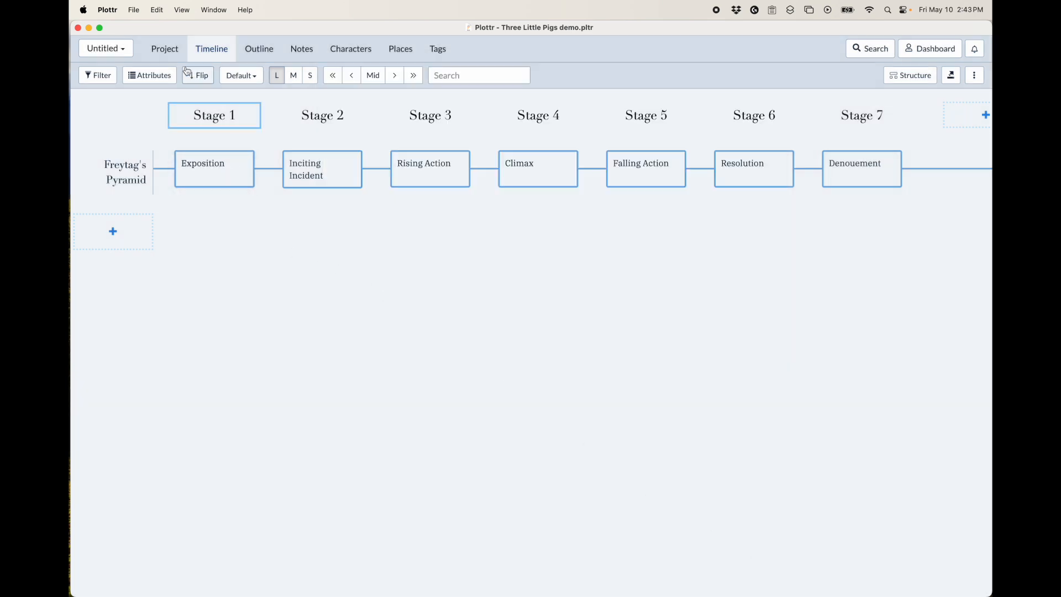
pyautogui.click(170, 55)
pyautogui.moveTo(683, 277)
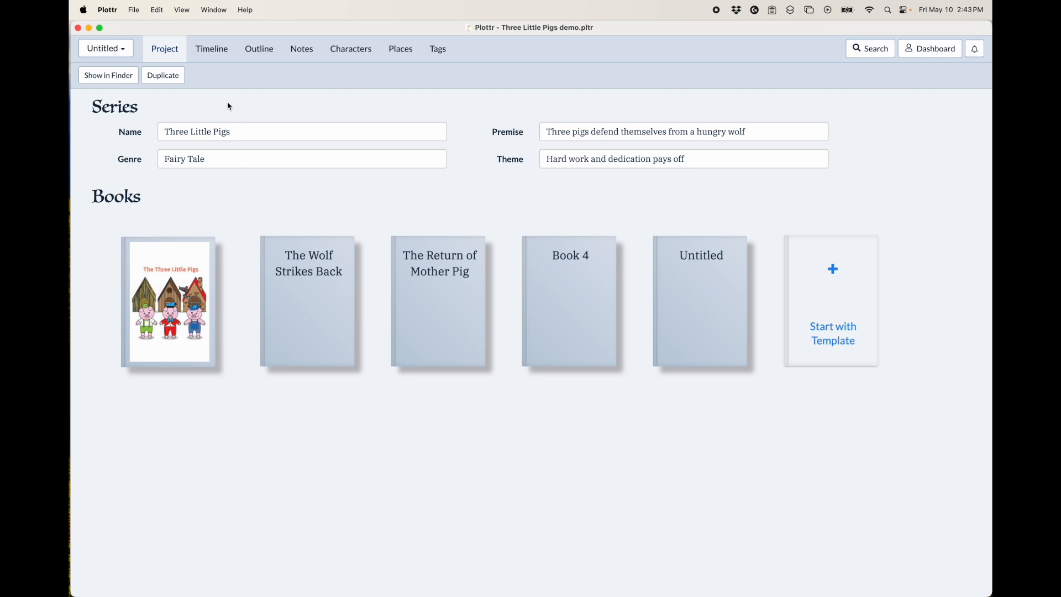
# - Switch from the untitled book to the Three Little Pigs series view and check the list of books it offers
pyautogui.click(118, 51)
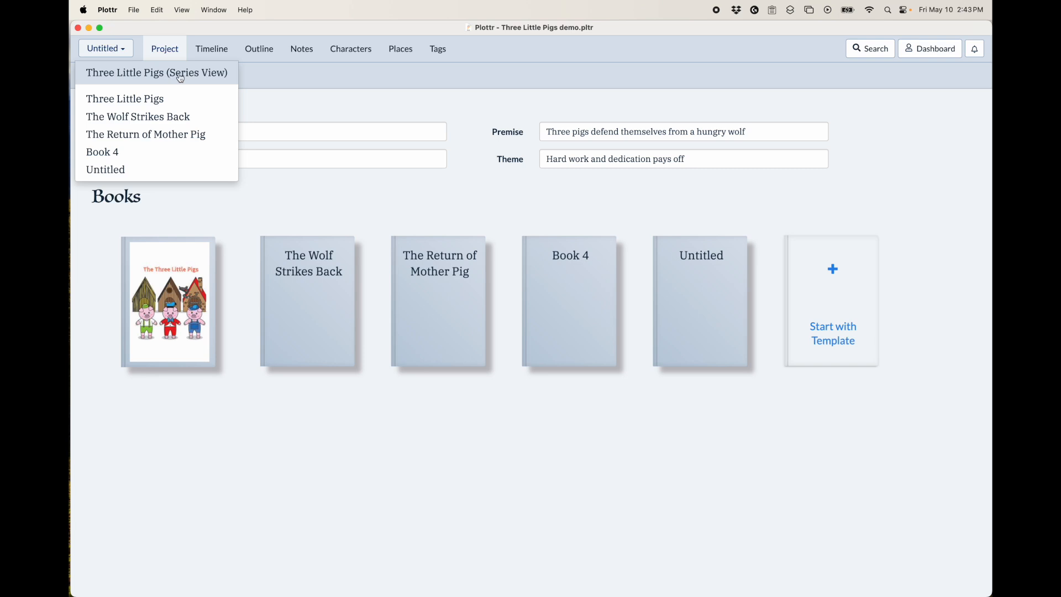
pyautogui.click(210, 79)
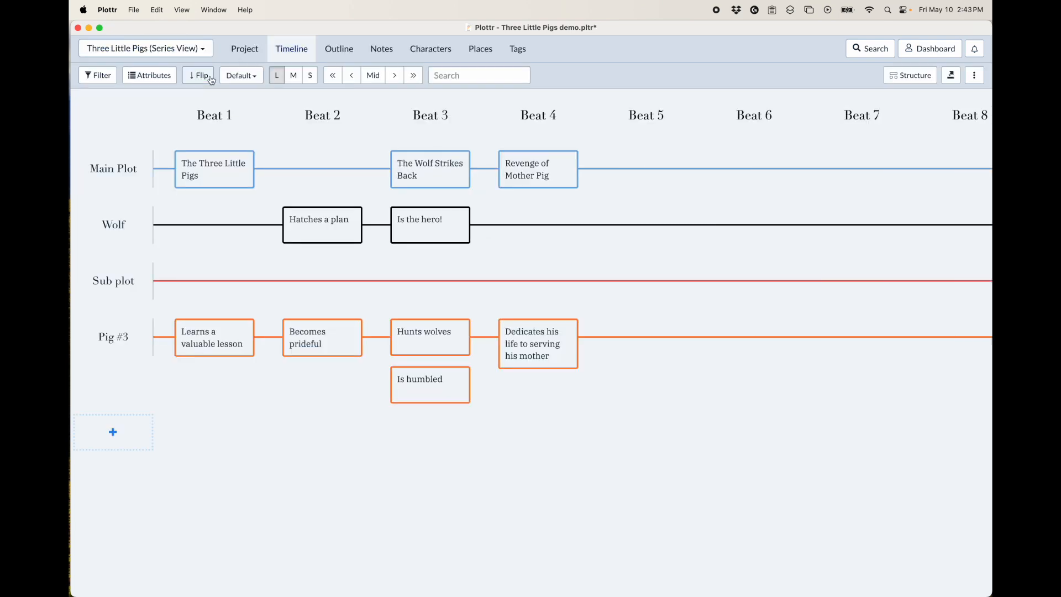
pyautogui.click(200, 49)
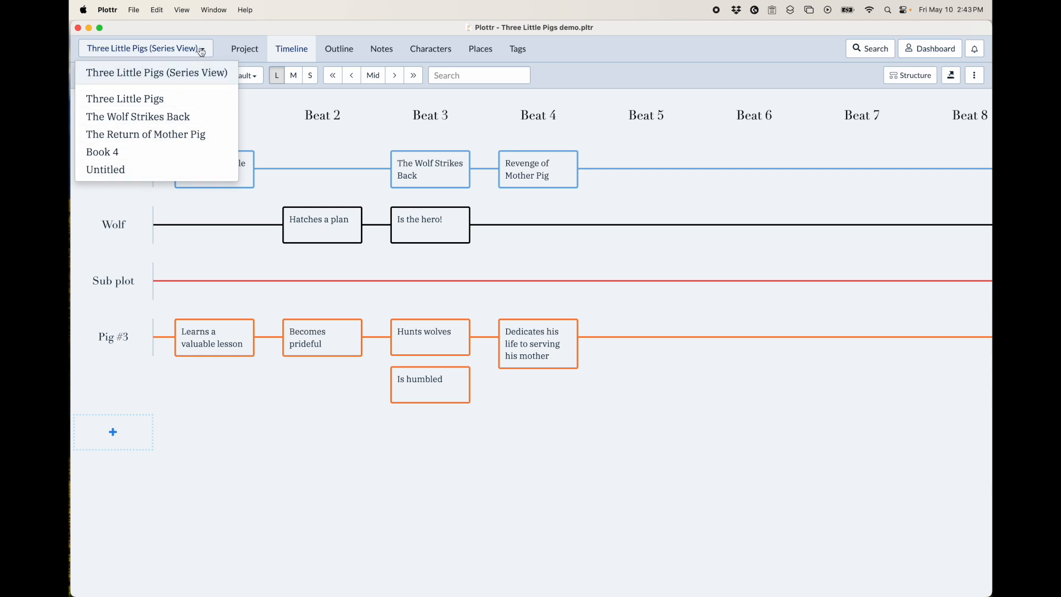
pyautogui.click(201, 51)
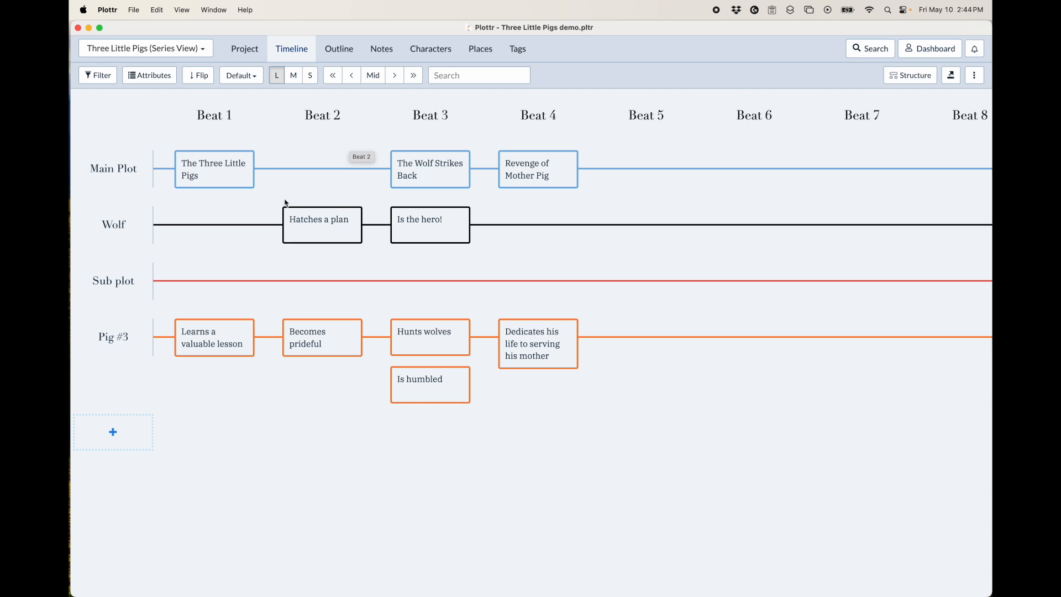
pyautogui.moveTo(131, 219)
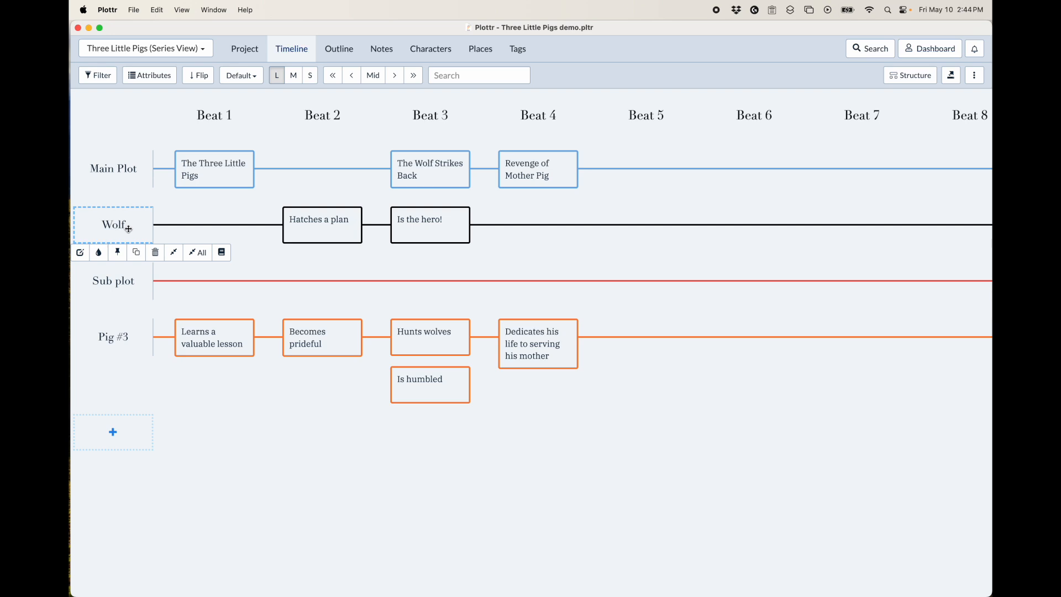